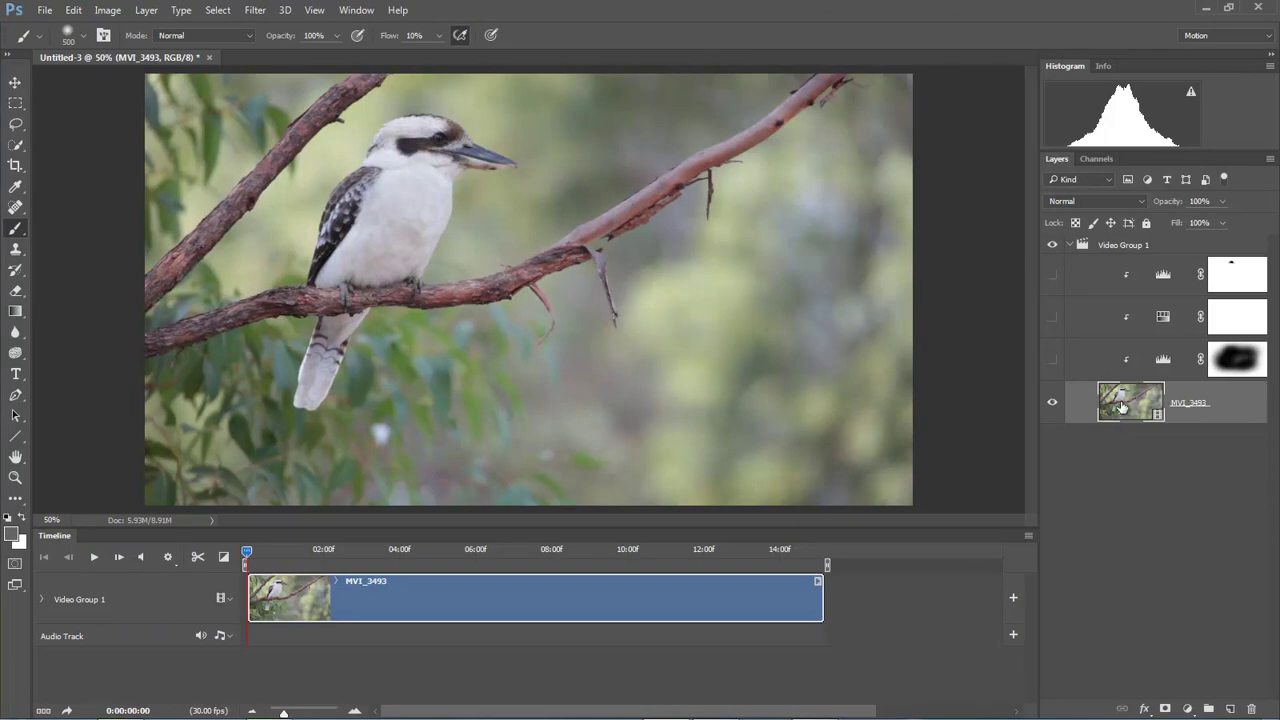
Make all three masked adjustment layers clipped to MVI_3493 in Video Group 1 visible
click(1056, 284)
click(1052, 317)
click(1051, 360)
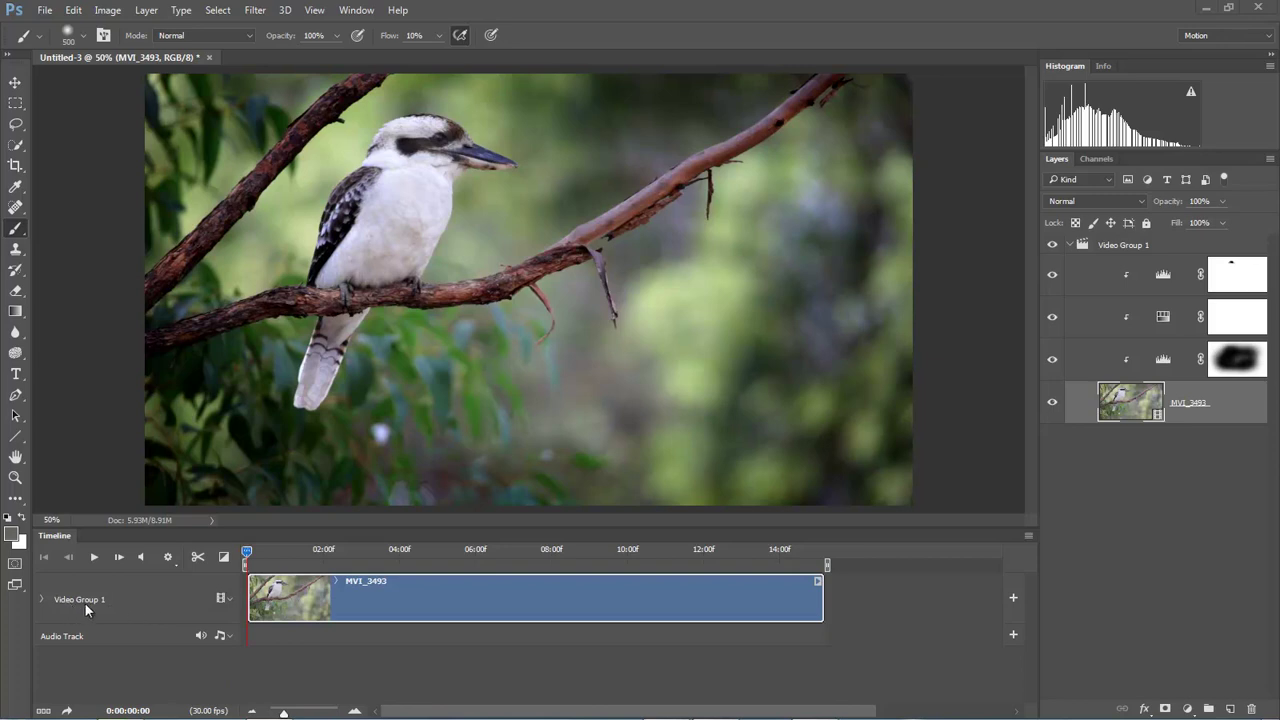
Create Video Group 2 with a blank Layer 1 extended to end at 14:09
click(222, 599)
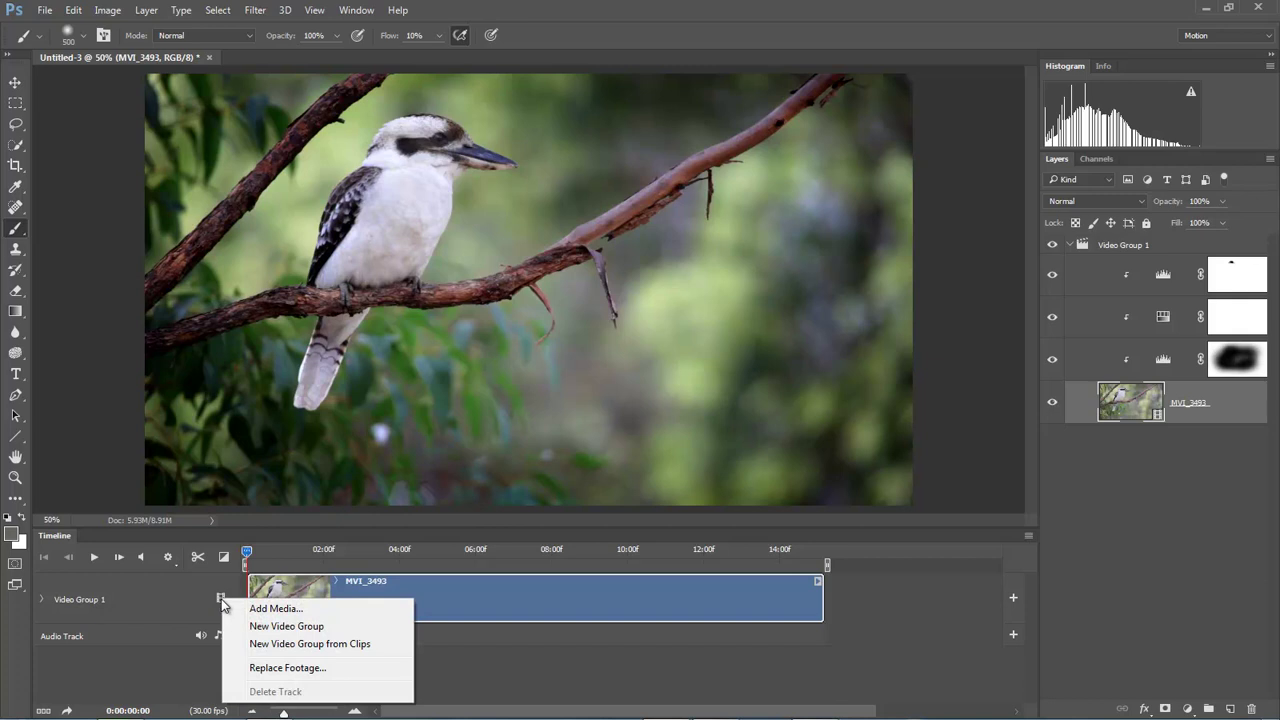
click(268, 627)
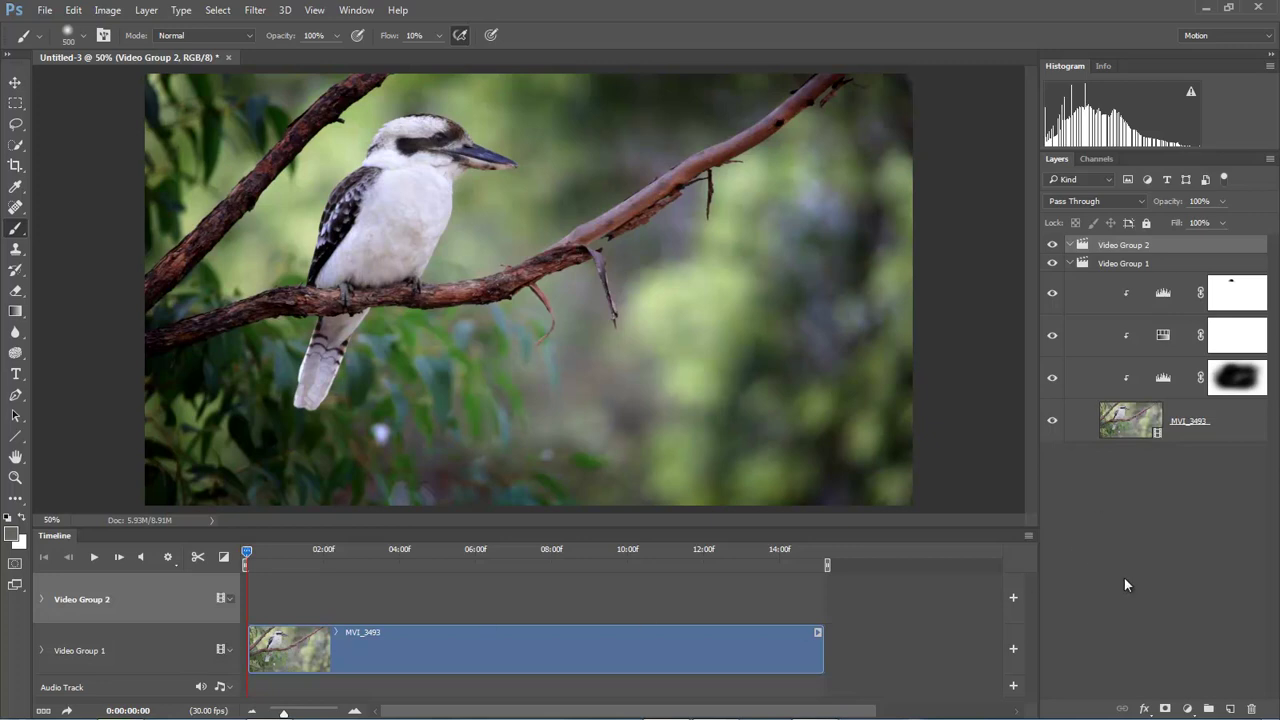
click(1228, 709)
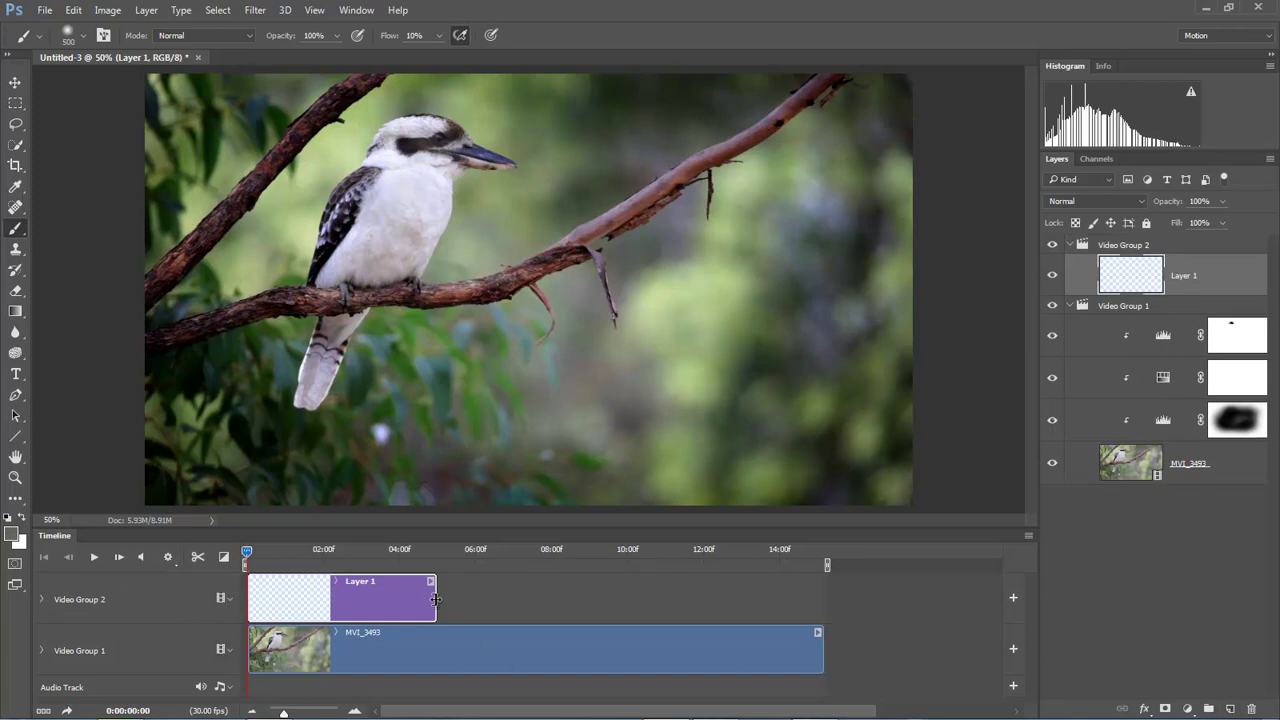
drag(436, 599, 823, 608)
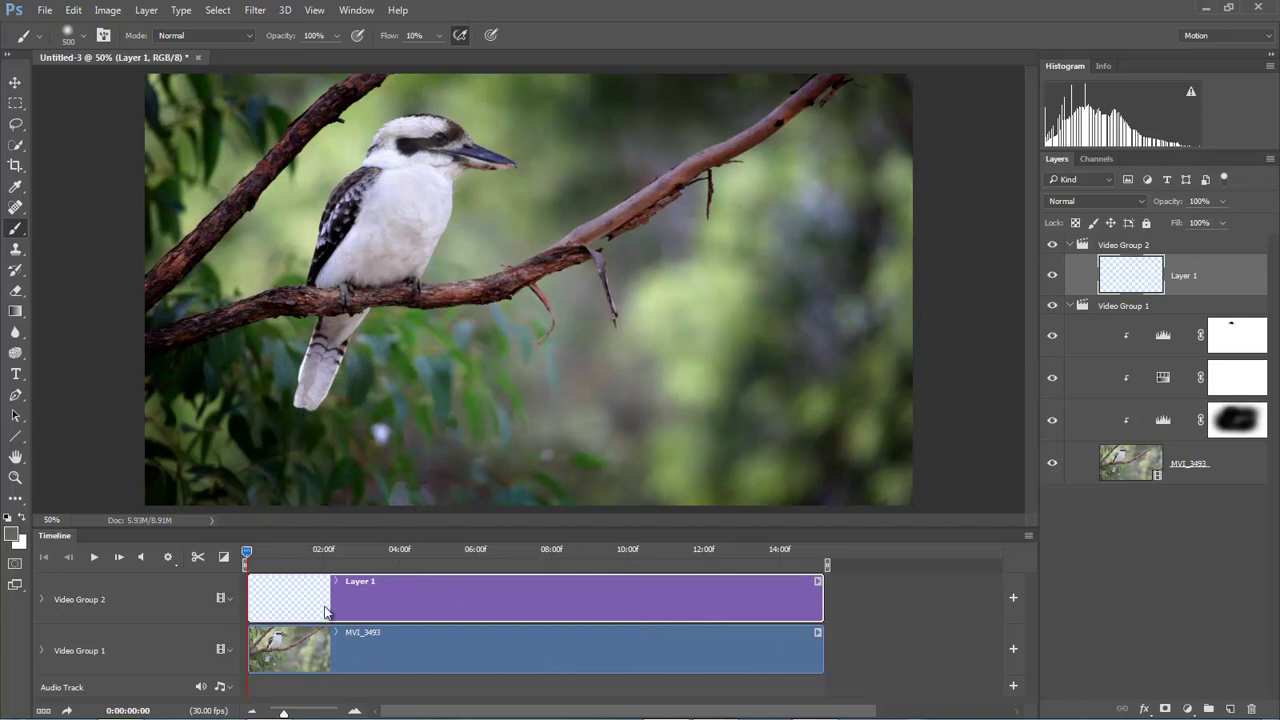
Spot-heal the bright lower-background highlight onto Layer 1 with four Spot Healing Brush dabs
right_click(16, 228)
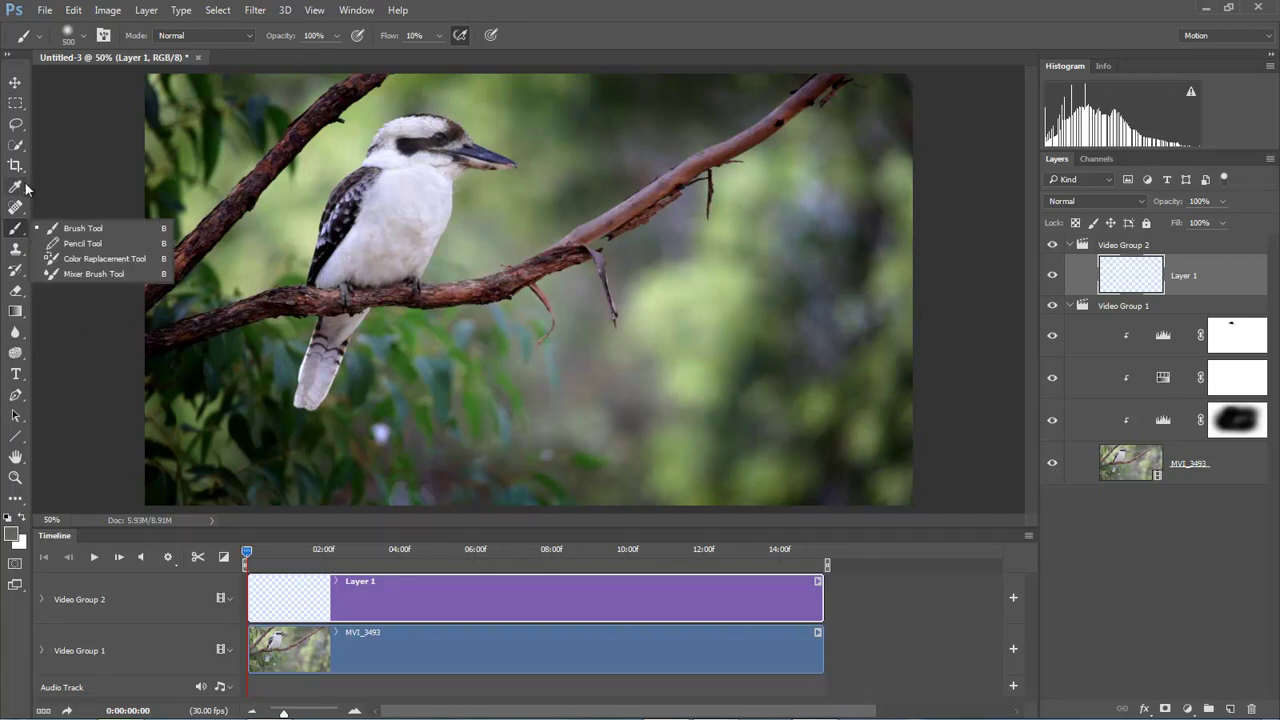
click(16, 207)
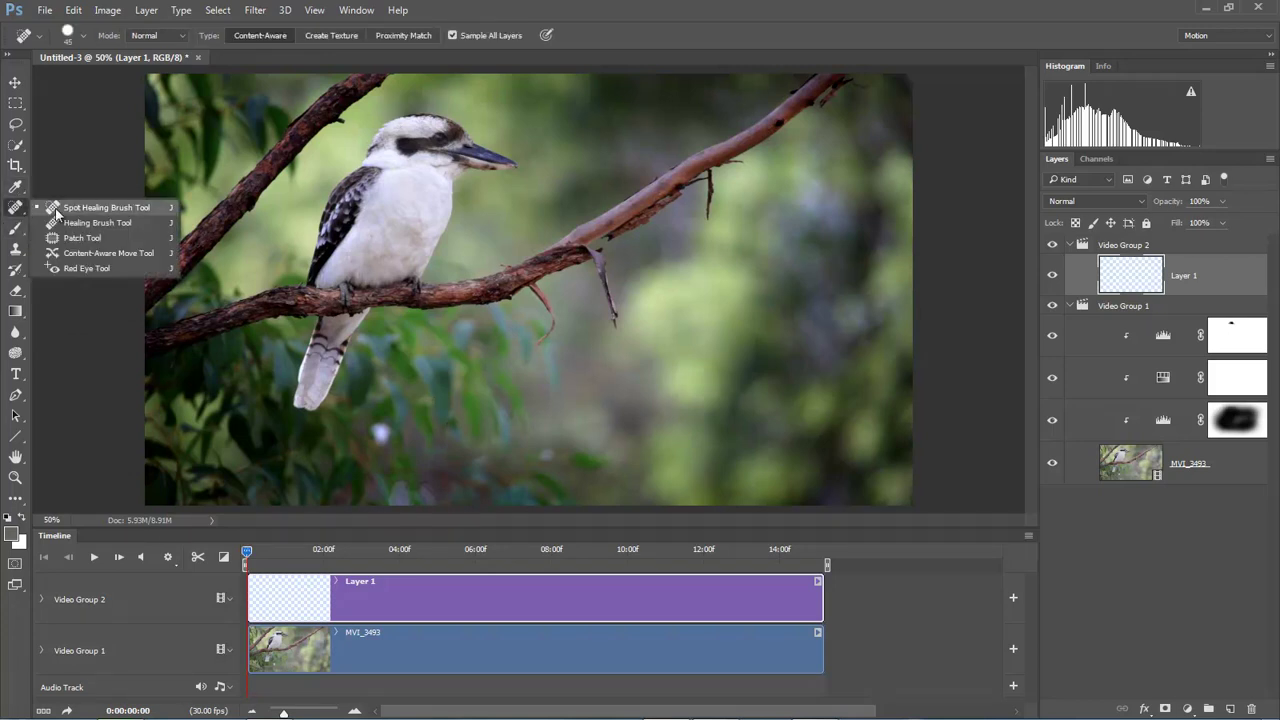
click(57, 208)
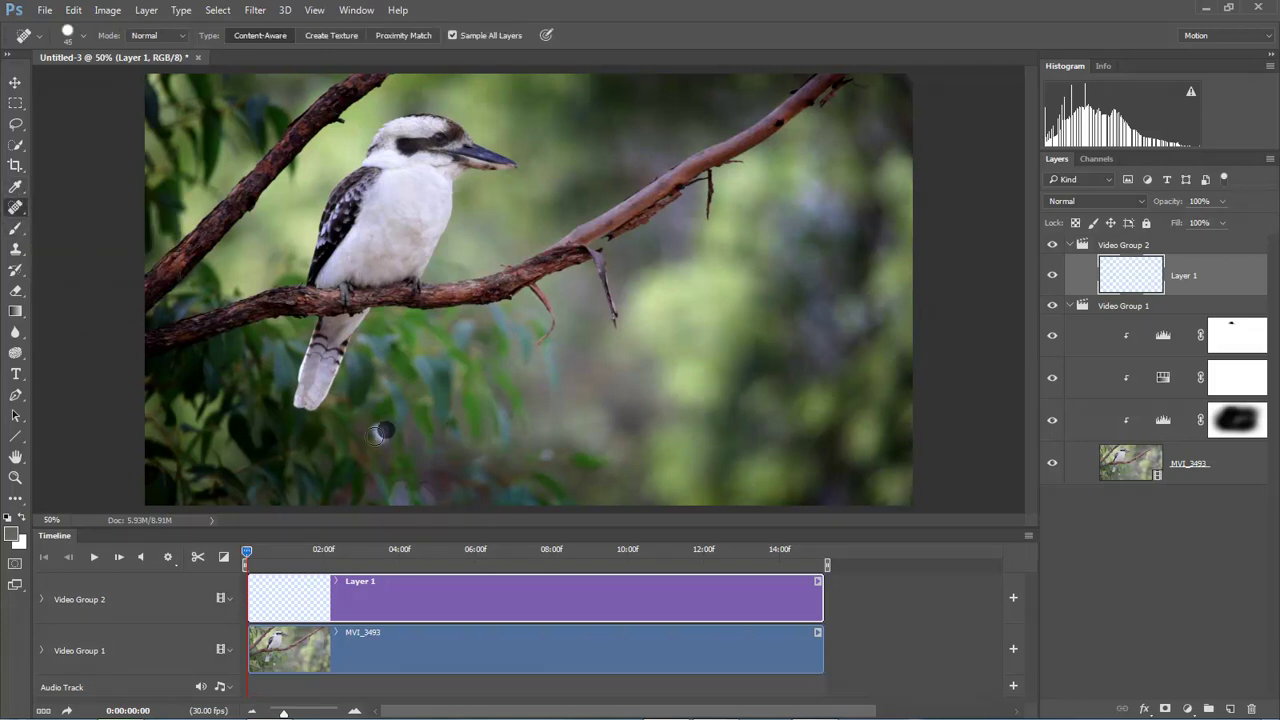
click(380, 433)
click(400, 493)
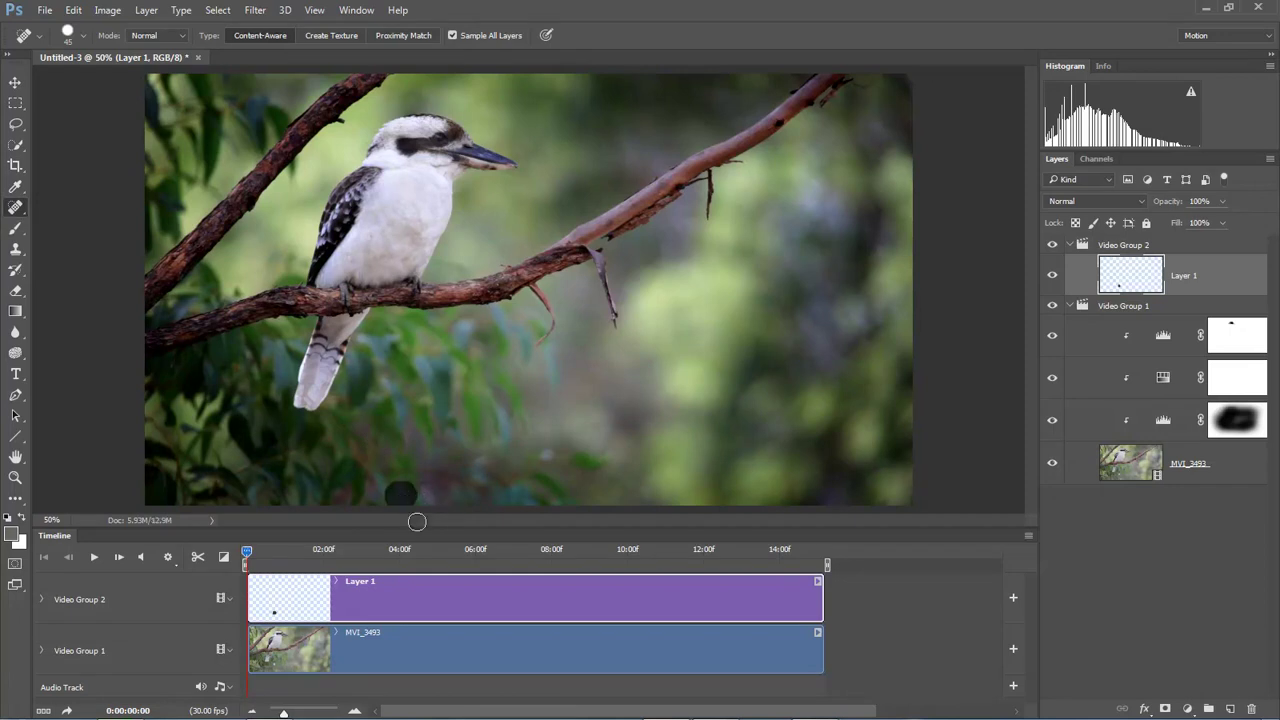
click(429, 493)
click(548, 455)
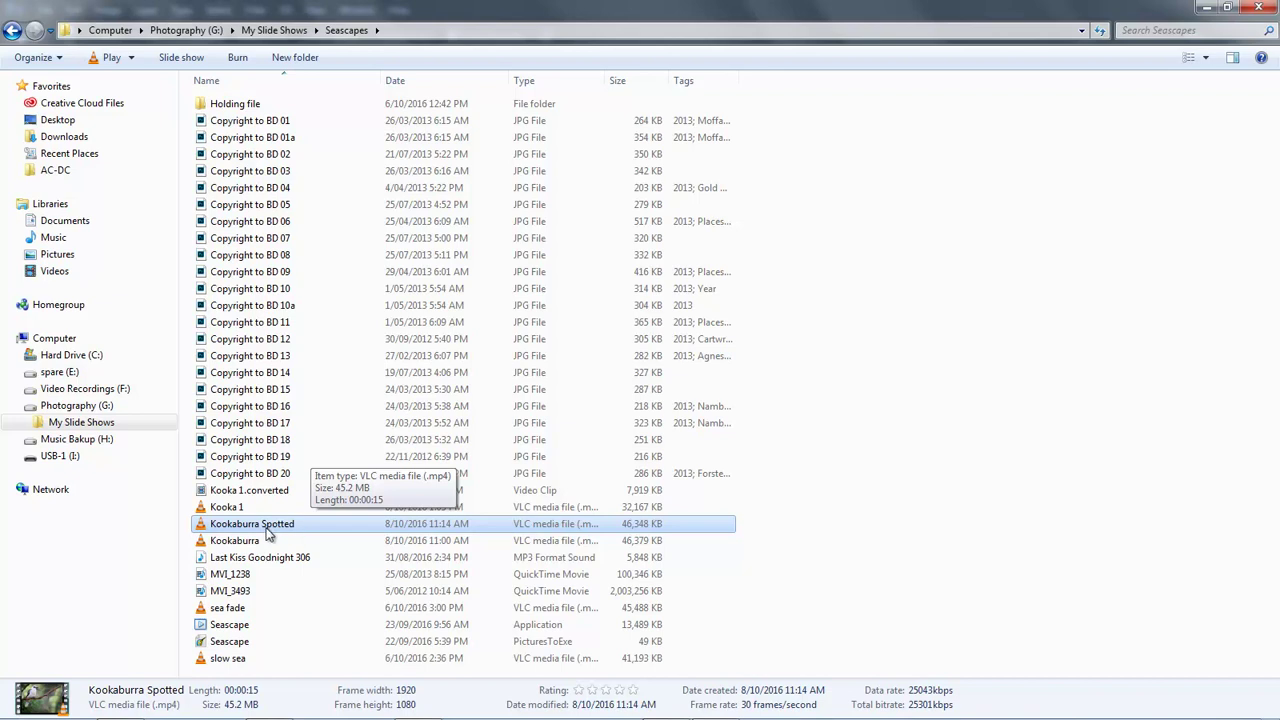
double_click(272, 522)
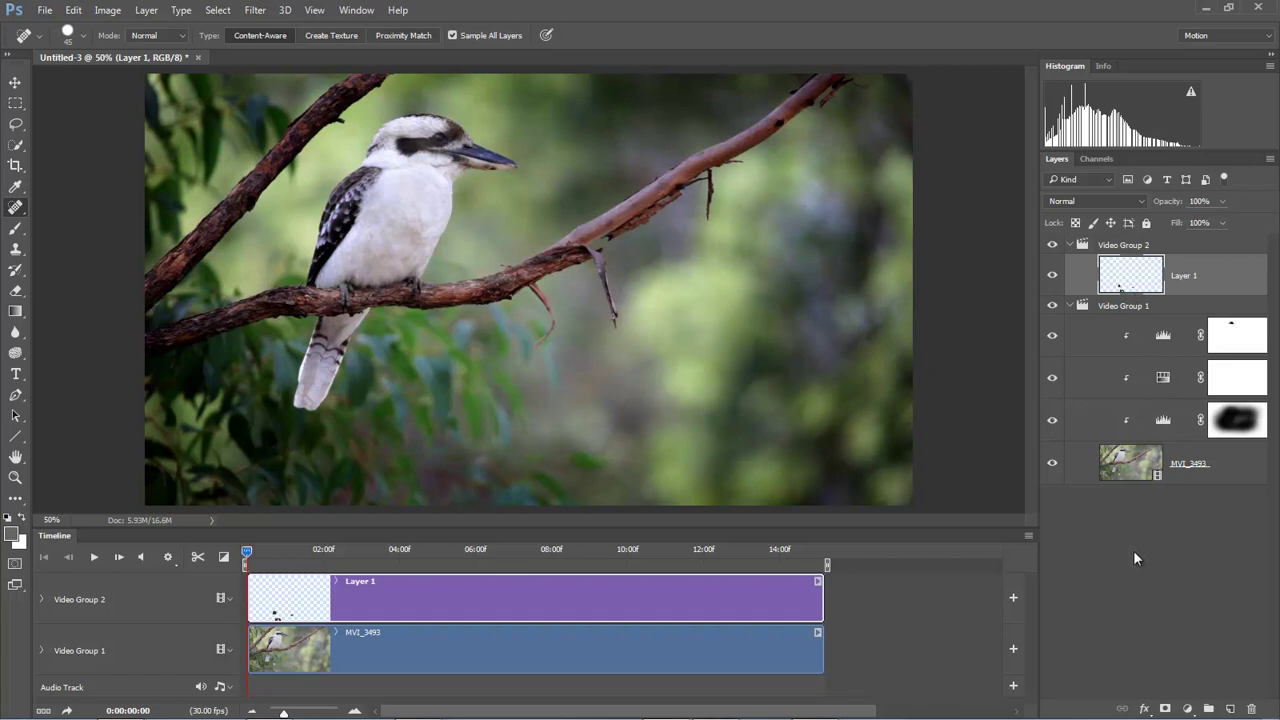
Save the project as 'Kppka project' in Photoshop (*.PSD) format in the Seascapes folder
click(45, 11)
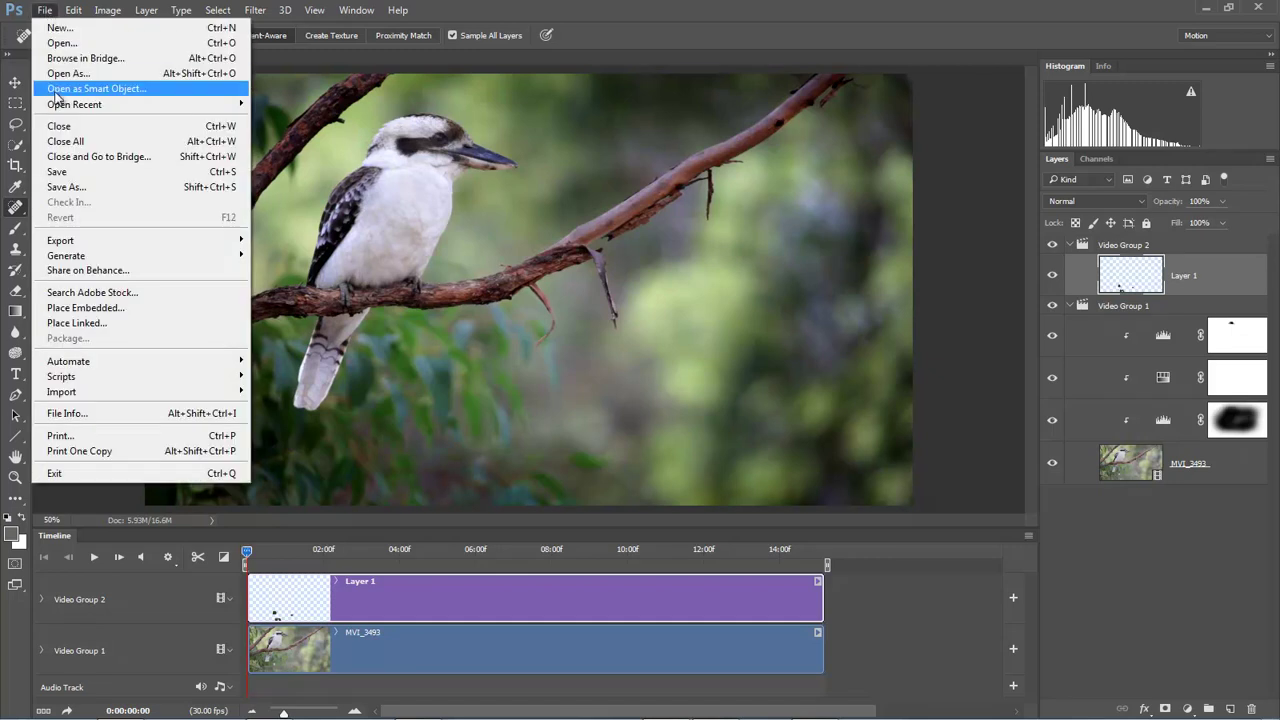
click(68, 190)
click(164, 300)
key(BackSpace)
key(BackSpace)
key(BackSpace)
key(BackSpace)
key(BackSpace)
key(BackSpace)
key(BackSpace)
key(BackSpace)
key(BackSpace)
text(Kppka project)
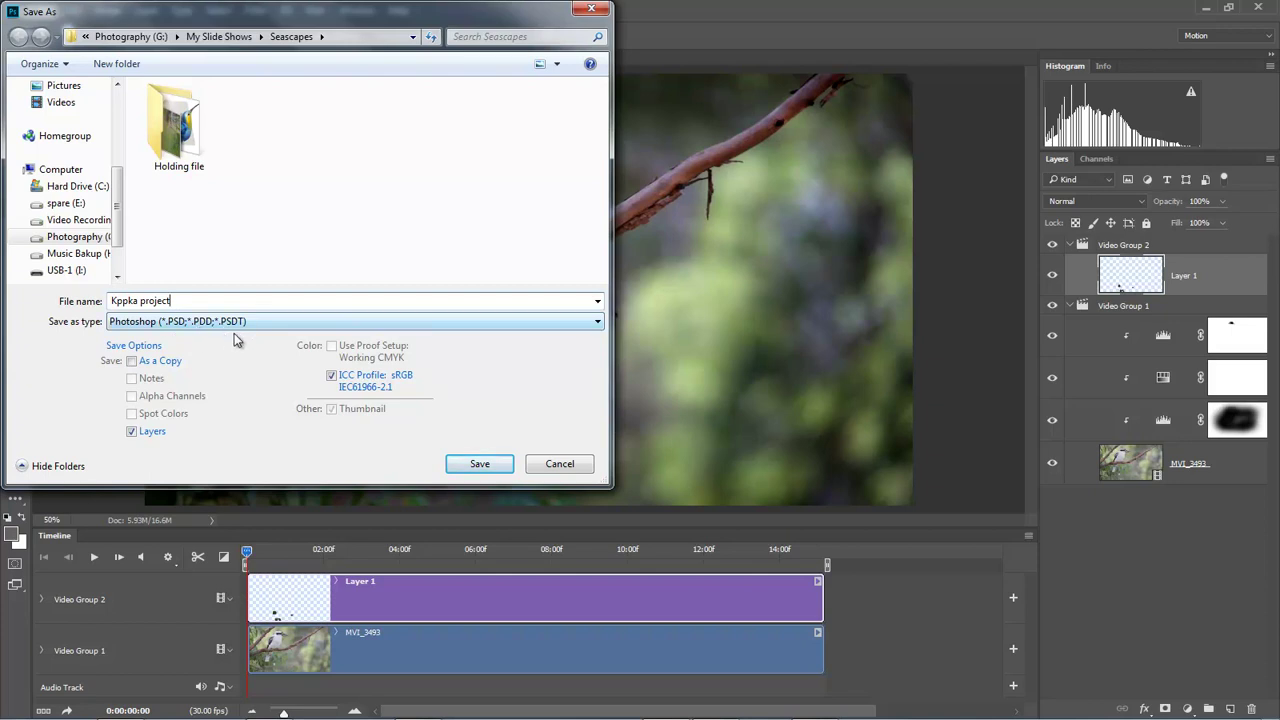
click(480, 466)
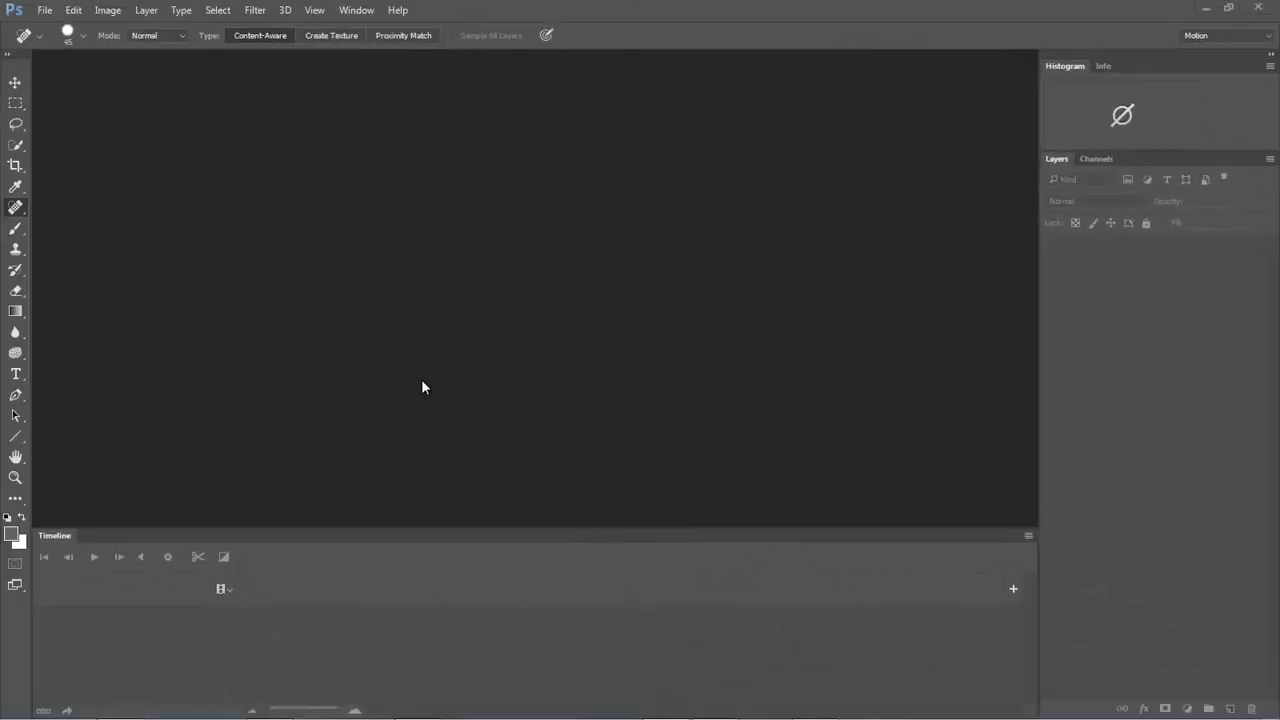
Reopen Kppka project.psd from the Seascapes folder
click(48, 12)
click(54, 44)
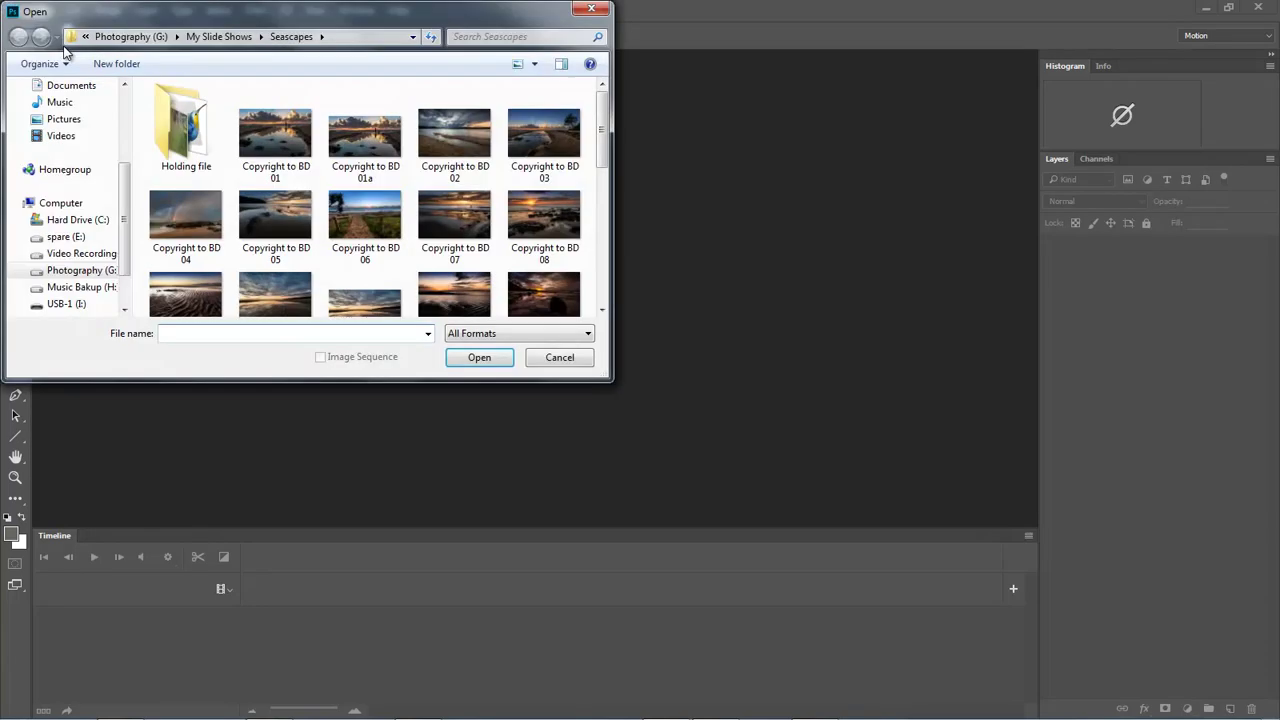
drag(602, 138, 590, 276)
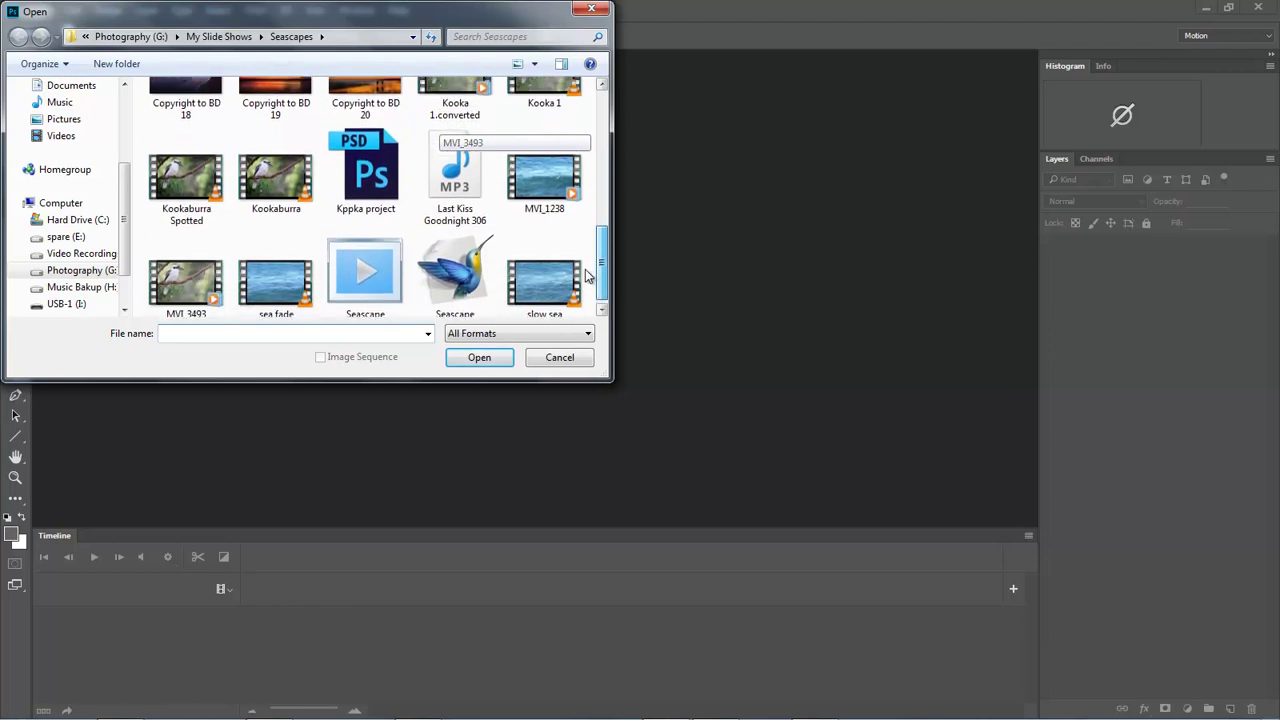
click(364, 163)
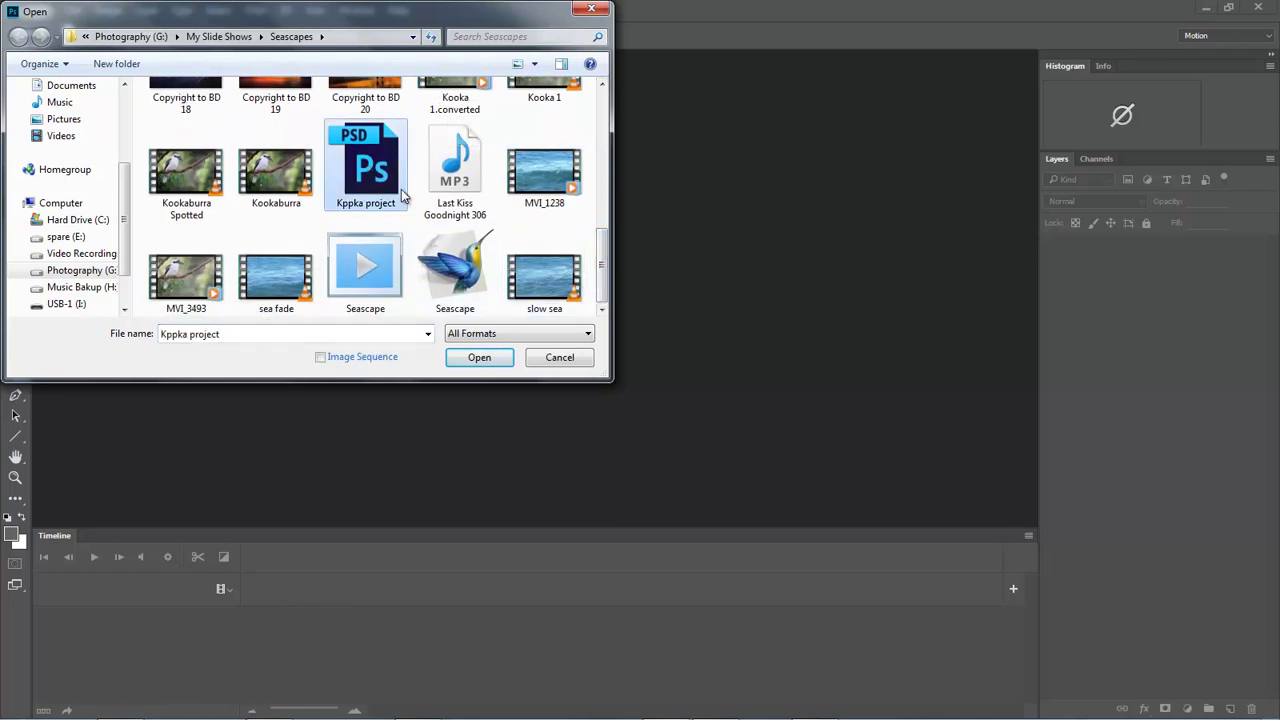
double_click(364, 152)
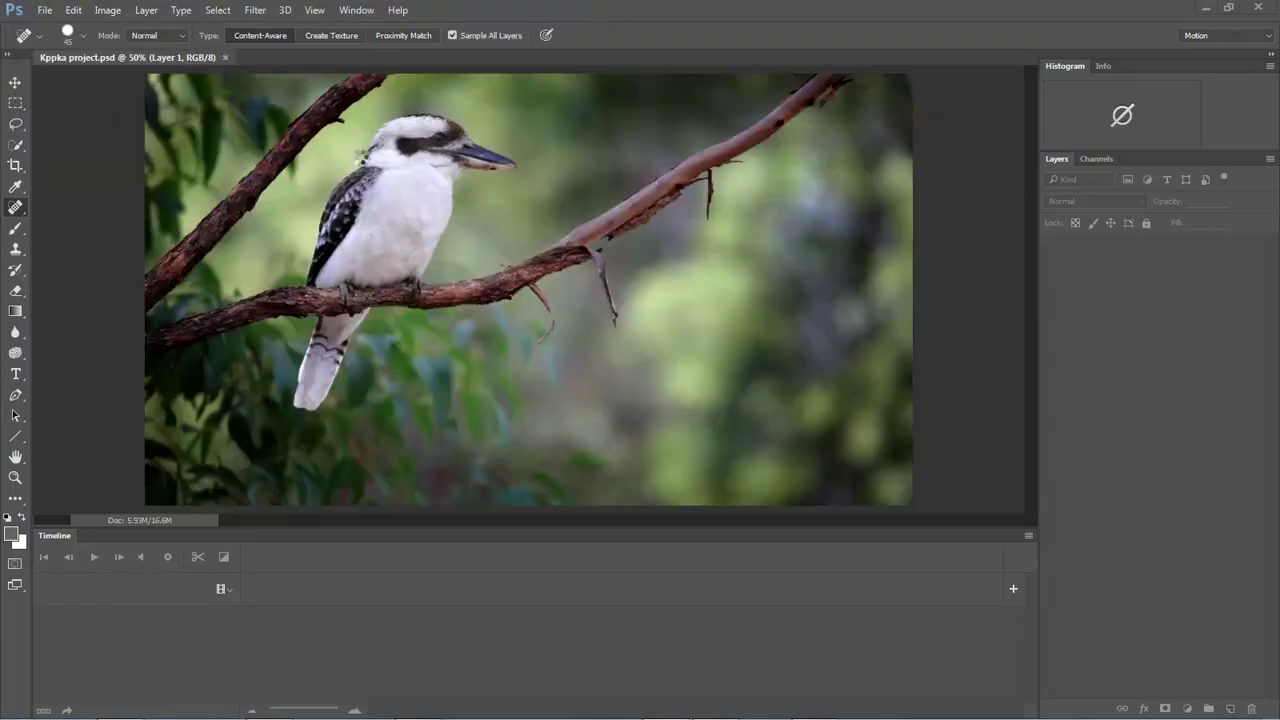